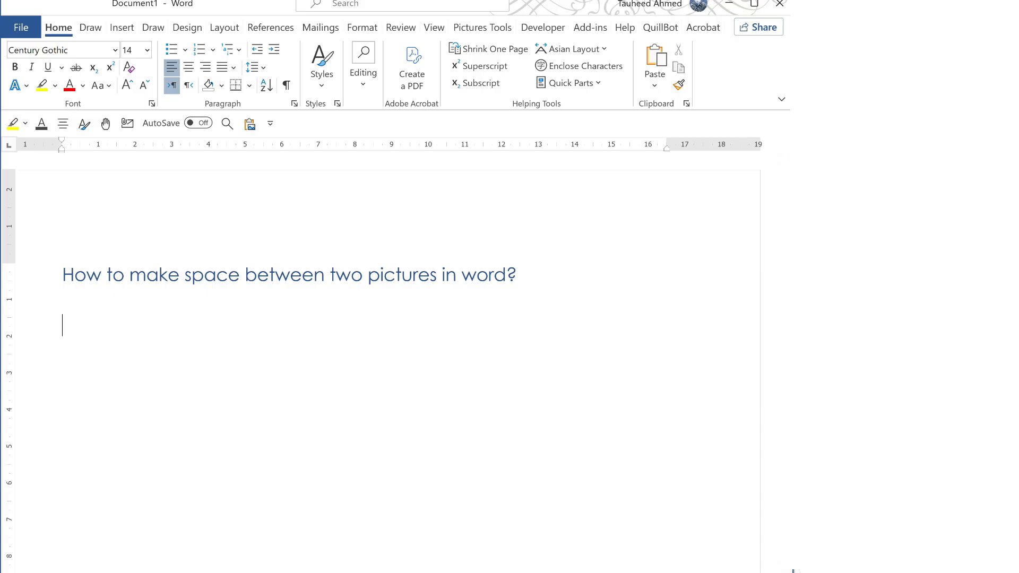
Insert a table with 3 columns and 1 row below the heading
click(122, 28)
click(66, 86)
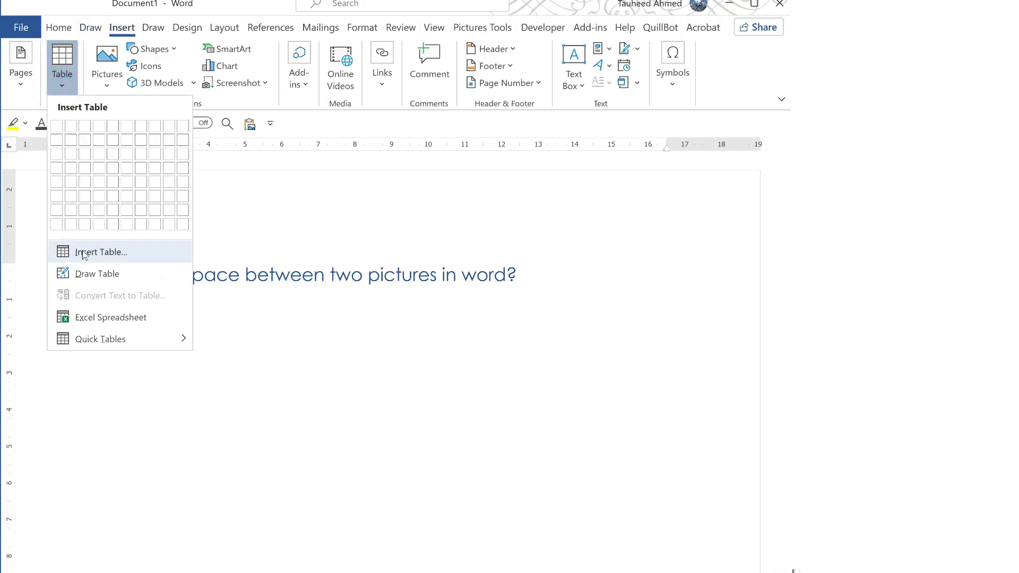
click(82, 250)
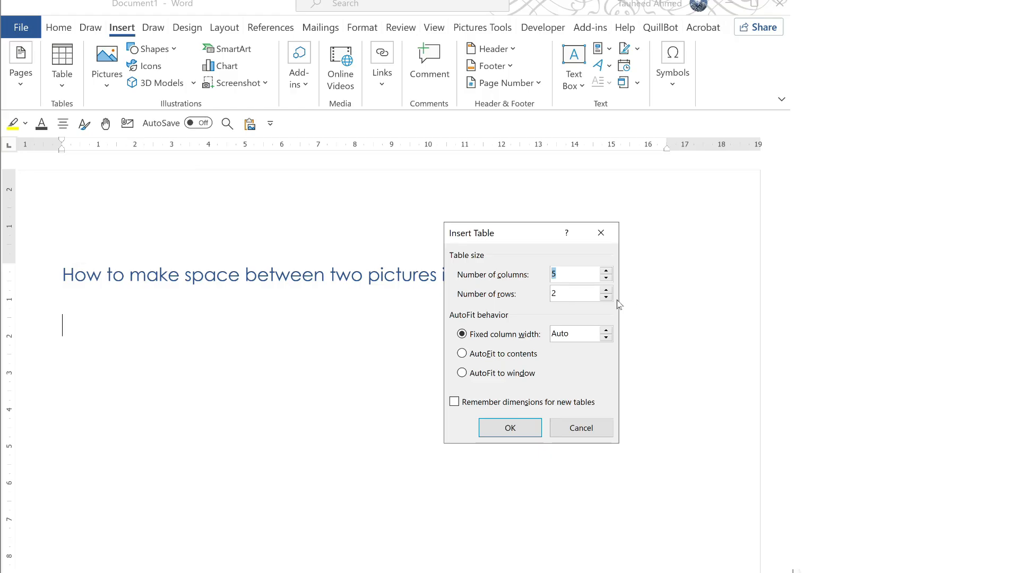
click(569, 274)
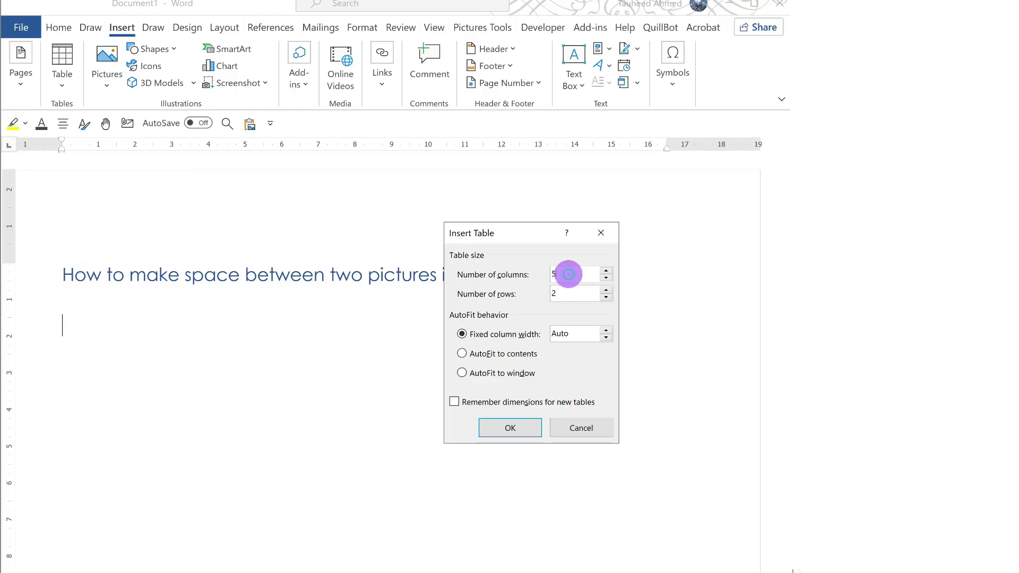
key(BackSpace)
text(3)
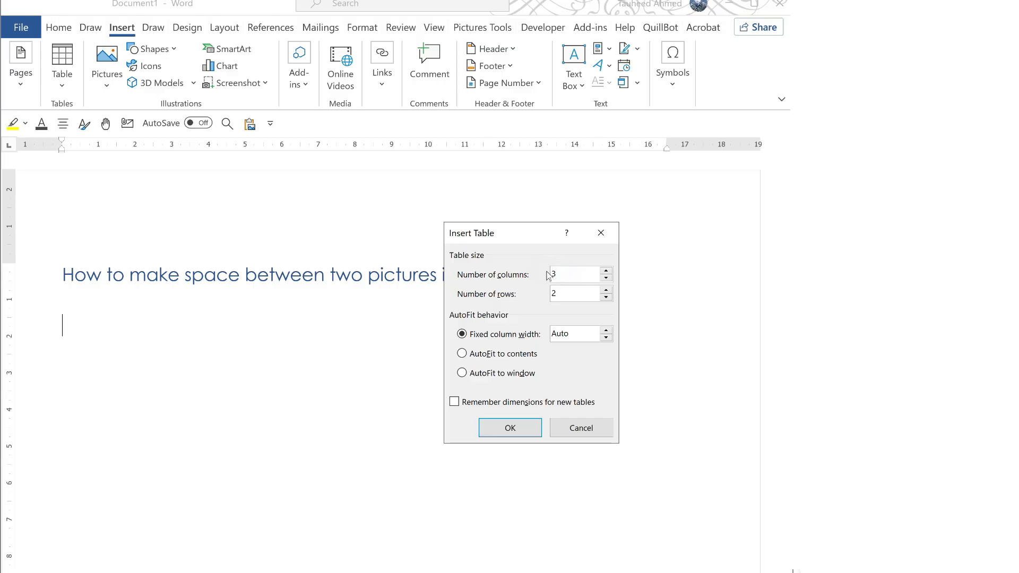
click(548, 294)
key(BackSpace)
text(1)
click(502, 429)
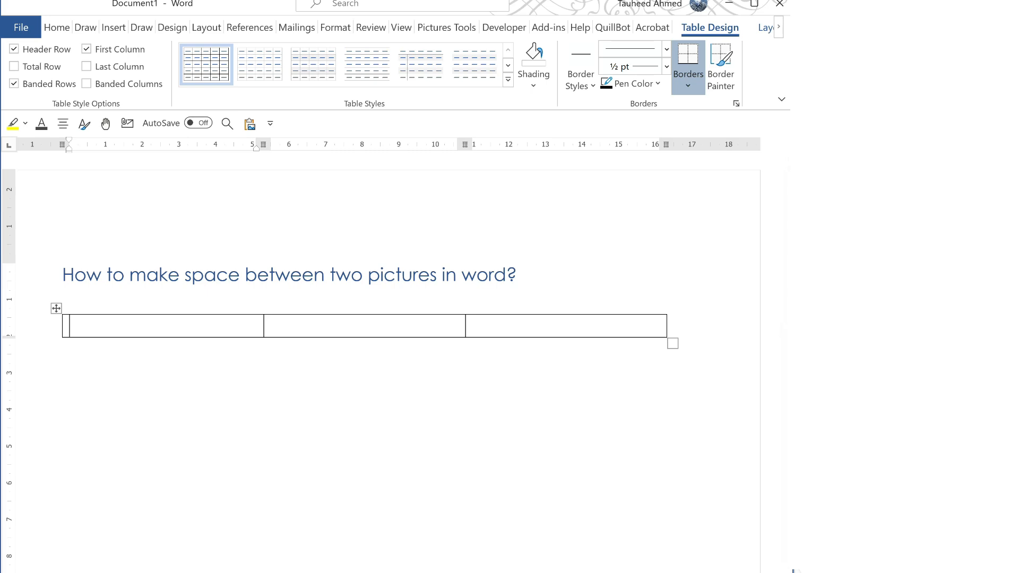
Insert the small boy's photo from Desktop > Others into the first cell, resized to 7.11 × 4.74 cm
click(149, 322)
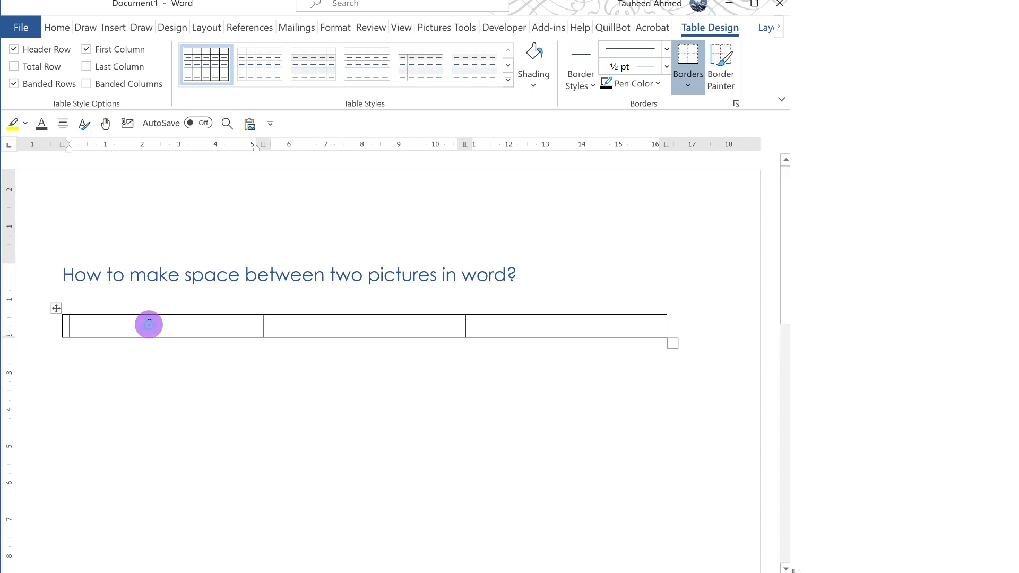
click(113, 28)
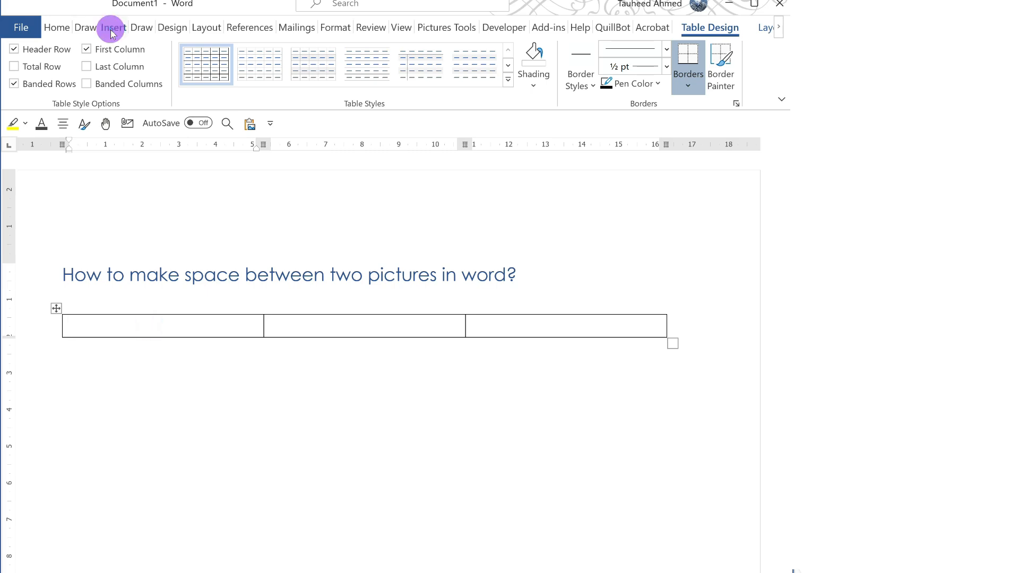
click(105, 85)
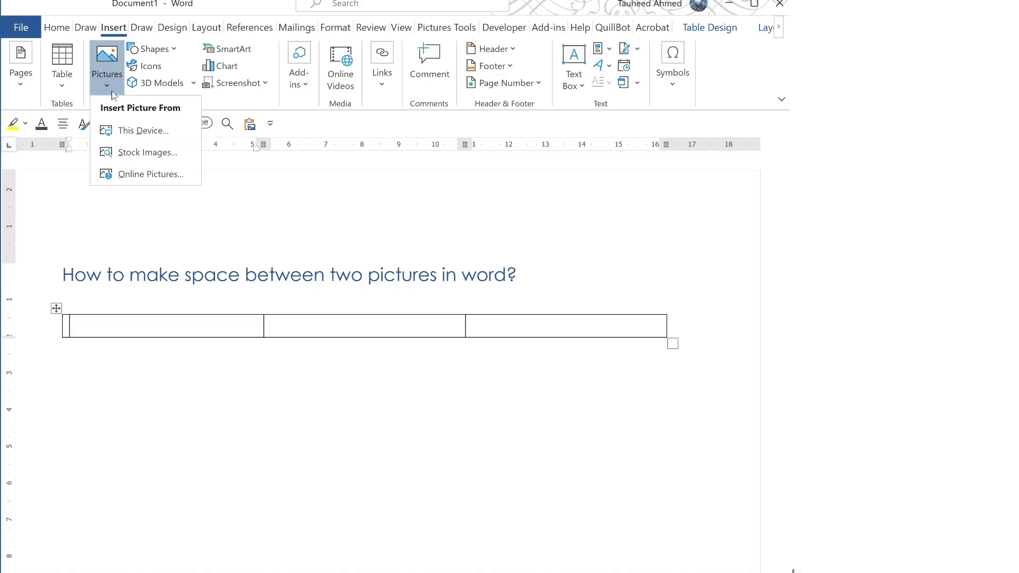
click(129, 133)
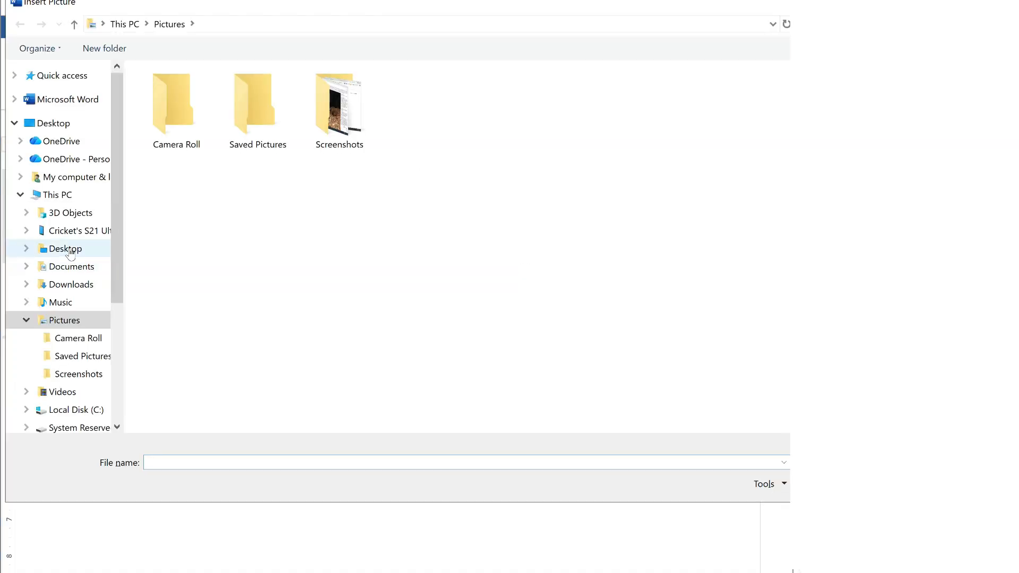
click(65, 248)
double_click(769, 112)
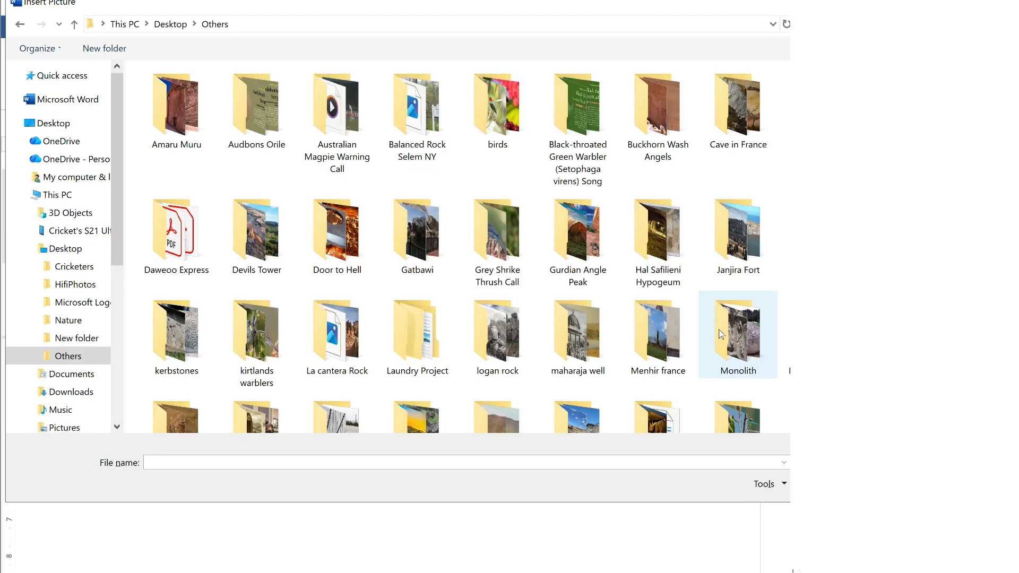
double_click(737, 154)
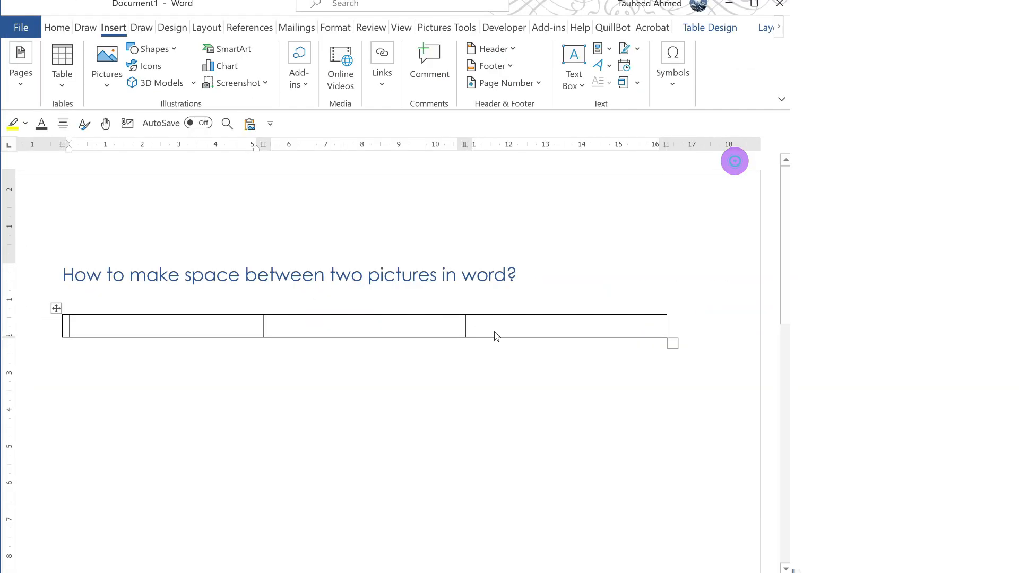
drag(75, 264, 411, 489)
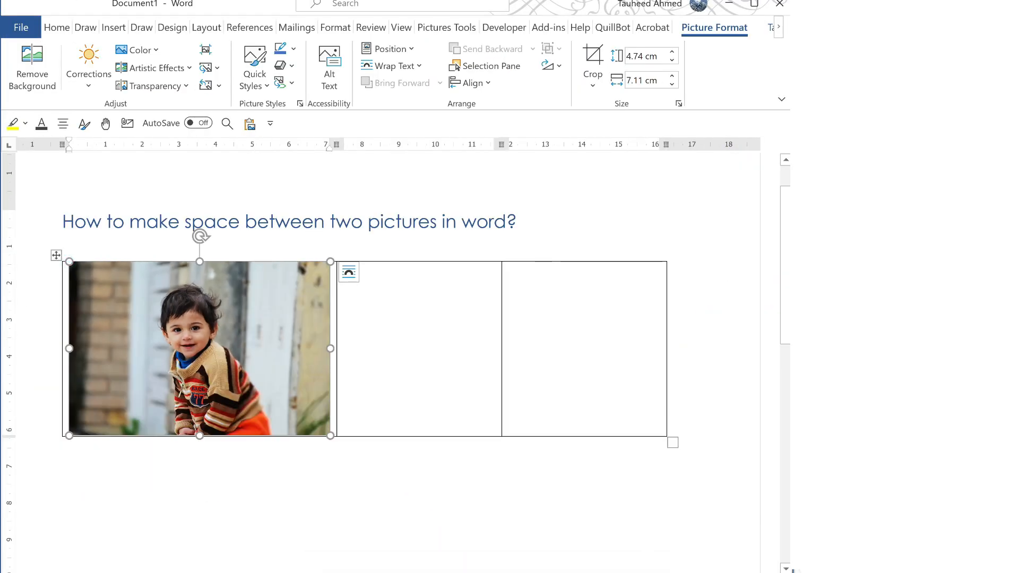
Put the young man's photo in the third cell at 4.74 × 7.29 cm, leaving the middle cell empty
click(544, 283)
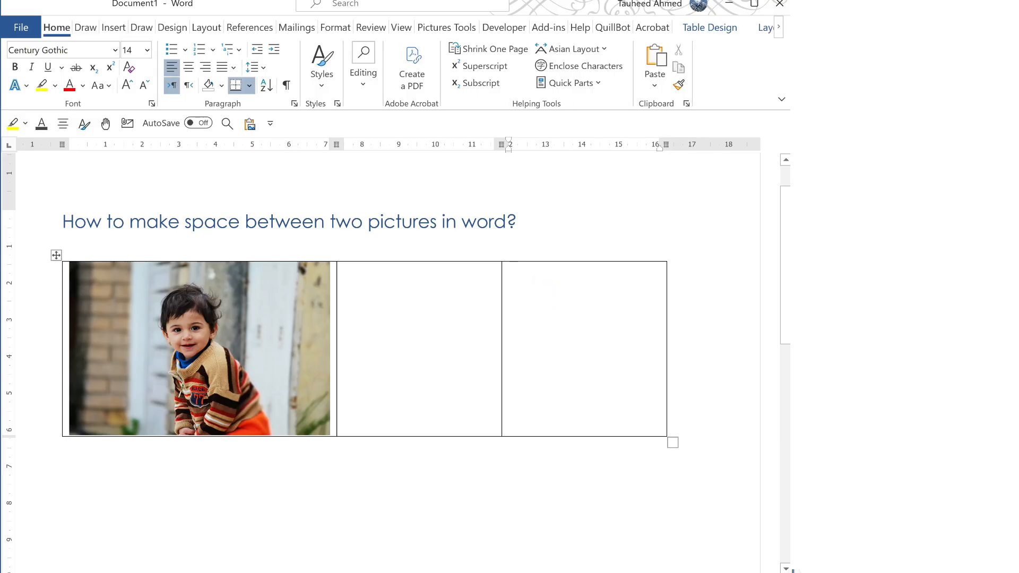
click(113, 31)
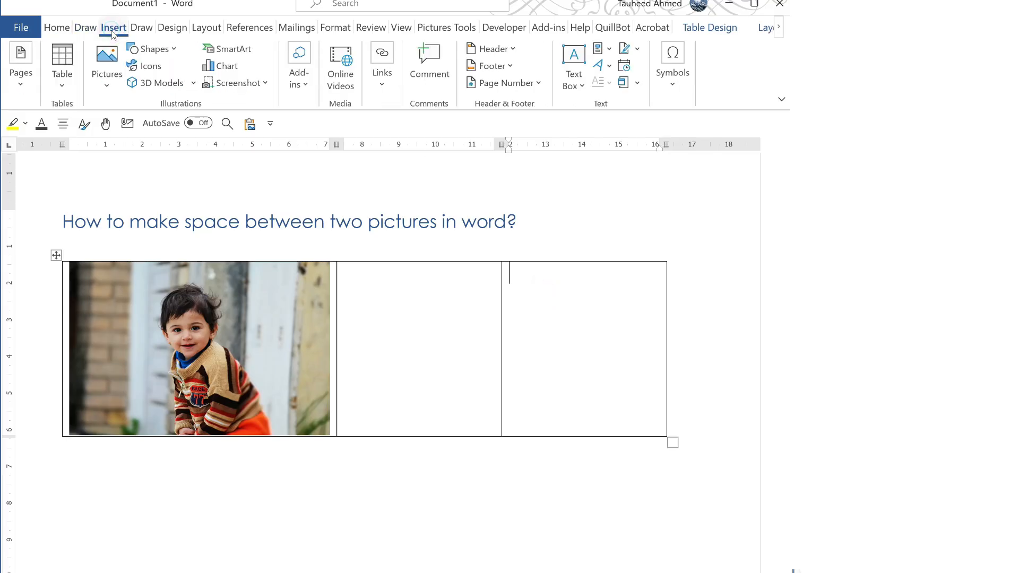
click(106, 85)
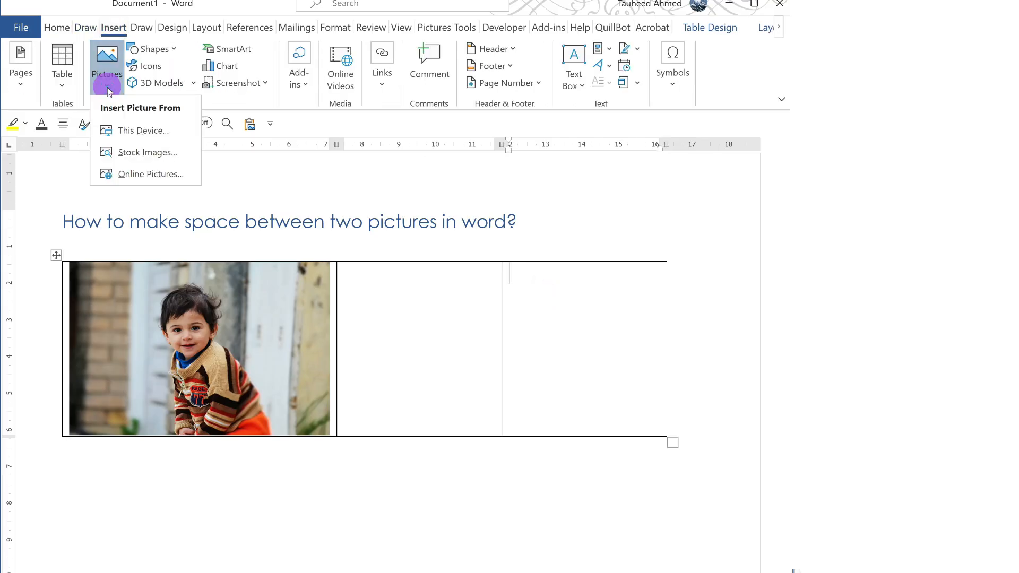
click(135, 134)
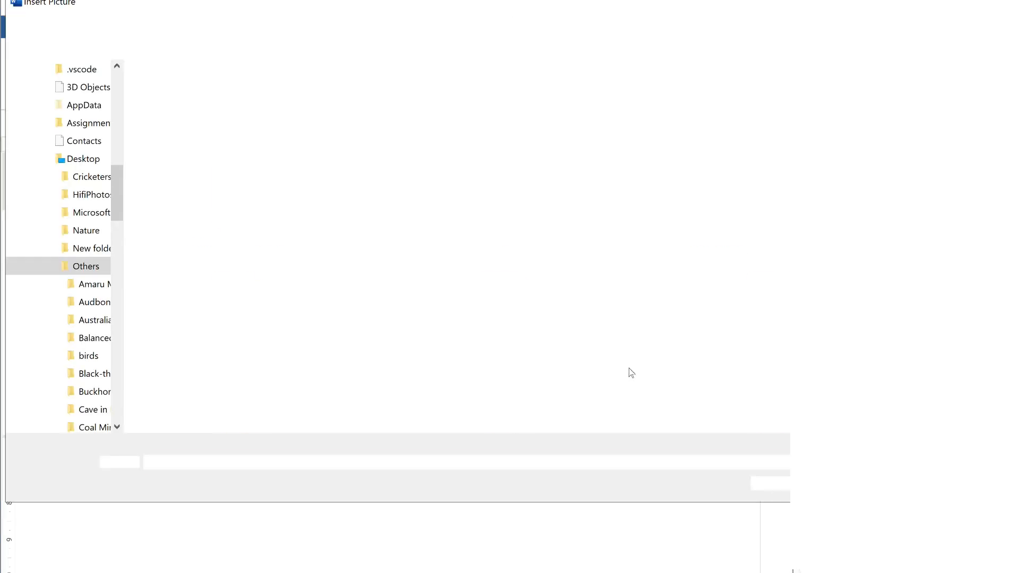
scroll(748, 297, down, 10)
double_click(772, 223)
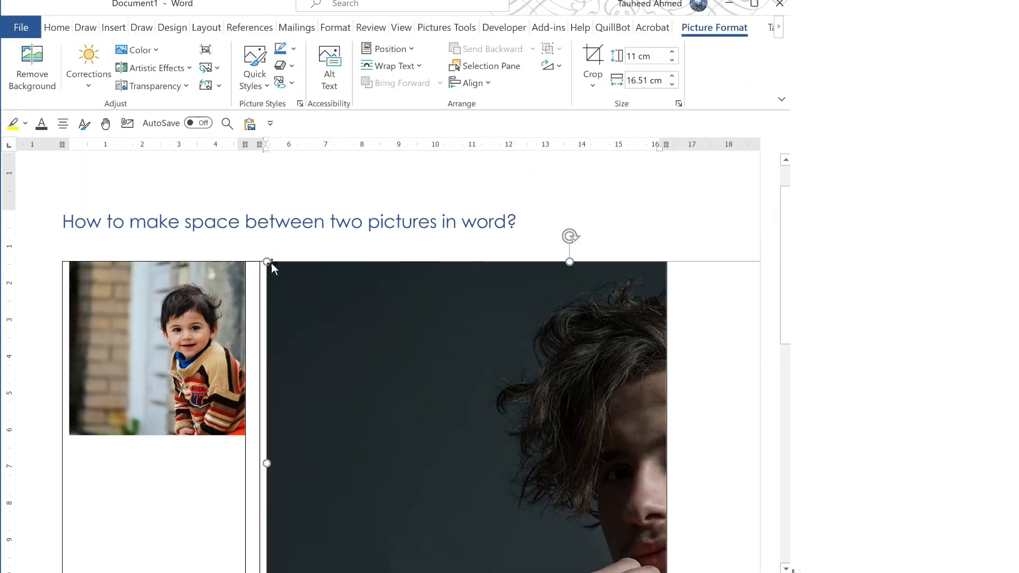
drag(268, 262, 590, 473)
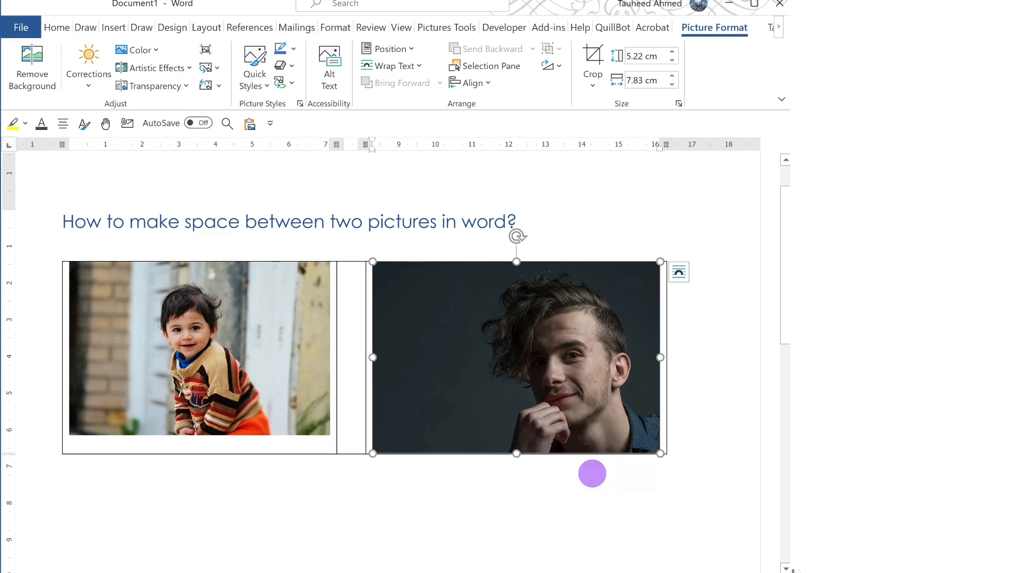
drag(374, 261, 423, 303)
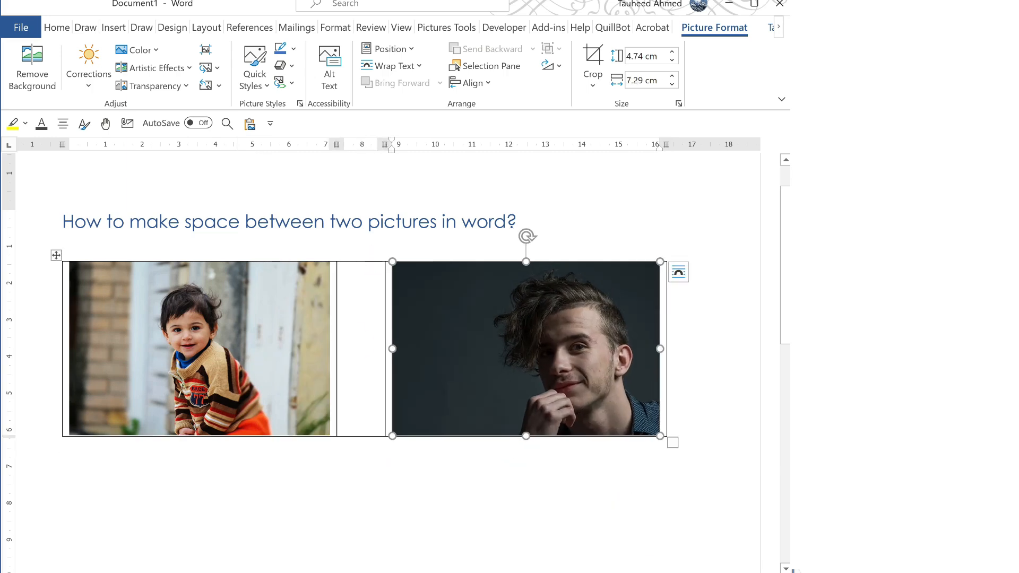
click(359, 344)
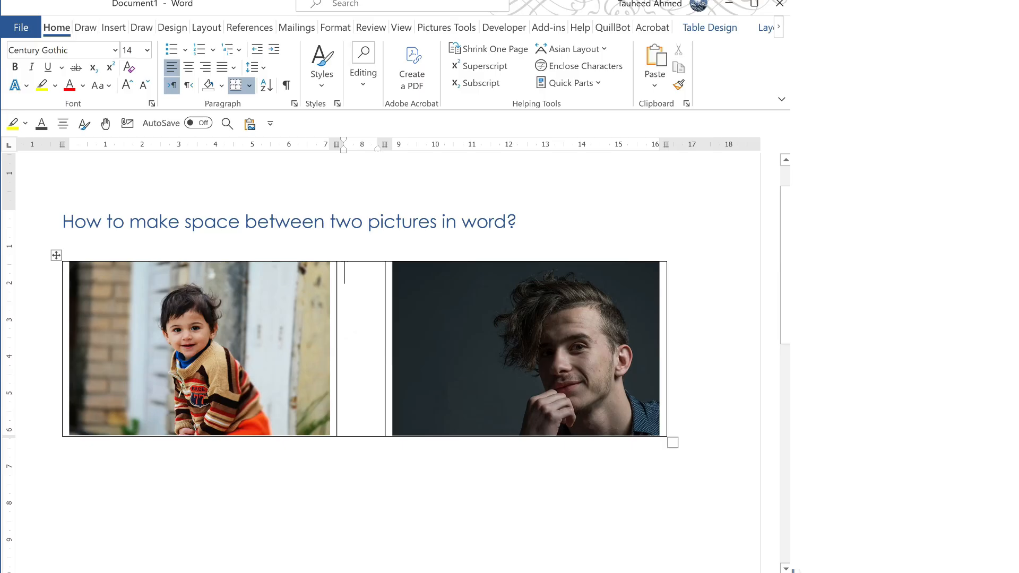
Drag the middle column's right border left so only a slim gap separates the photos
drag(385, 349, 330, 364)
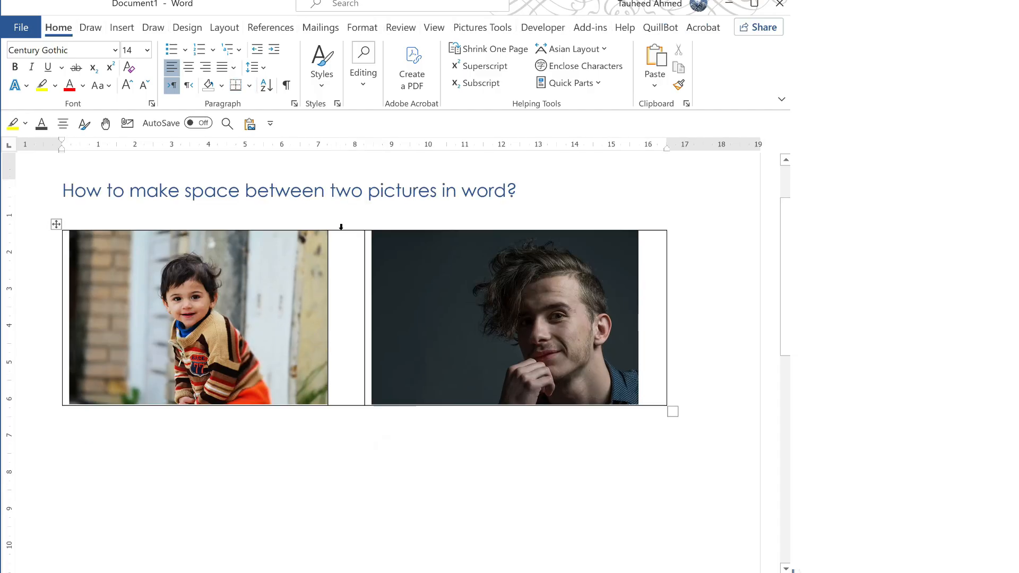
Set the table's borders to None through Table Properties > Borders and Shading
click(57, 223)
right_click(57, 225)
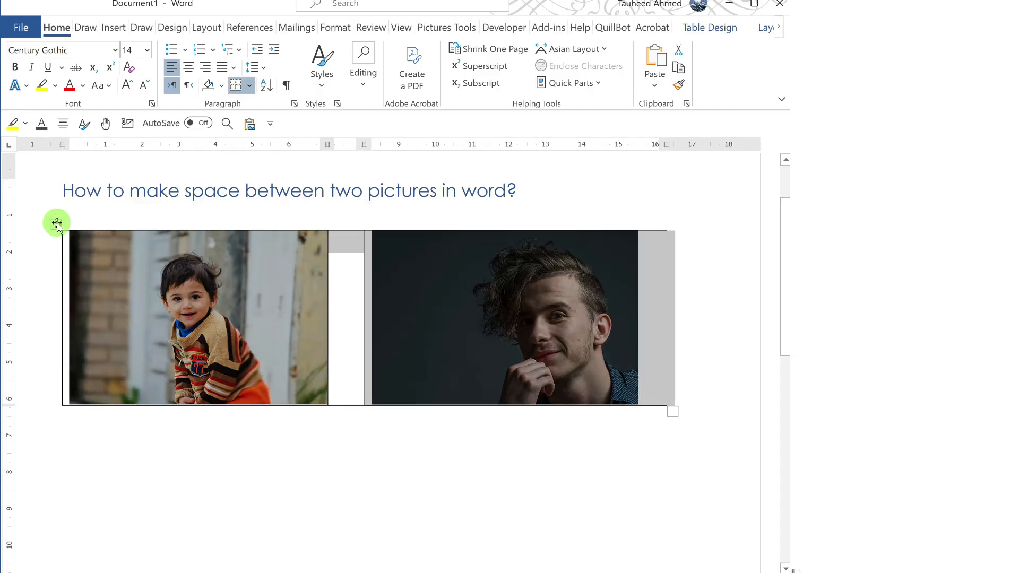
click(130, 503)
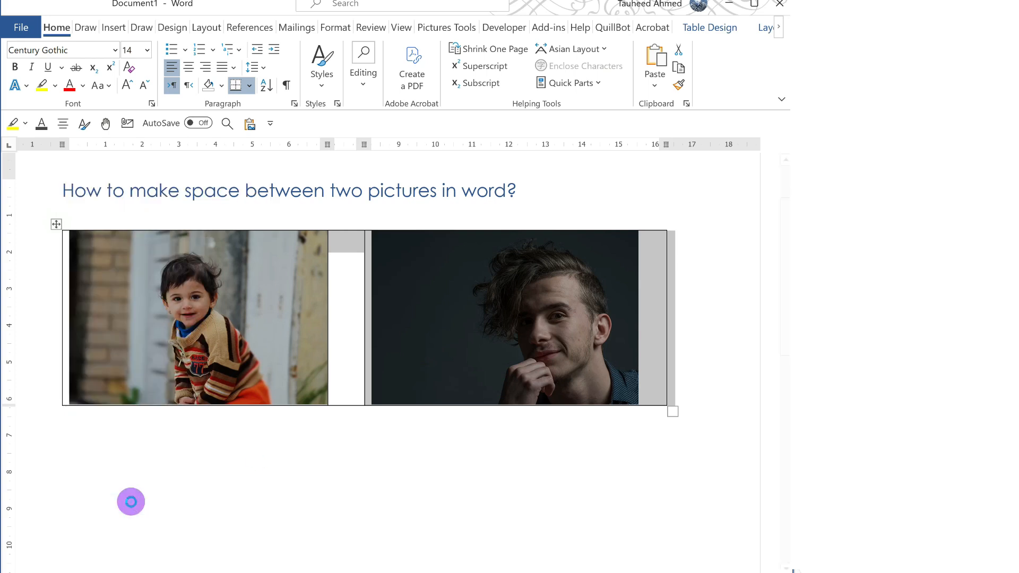
click(321, 212)
click(485, 494)
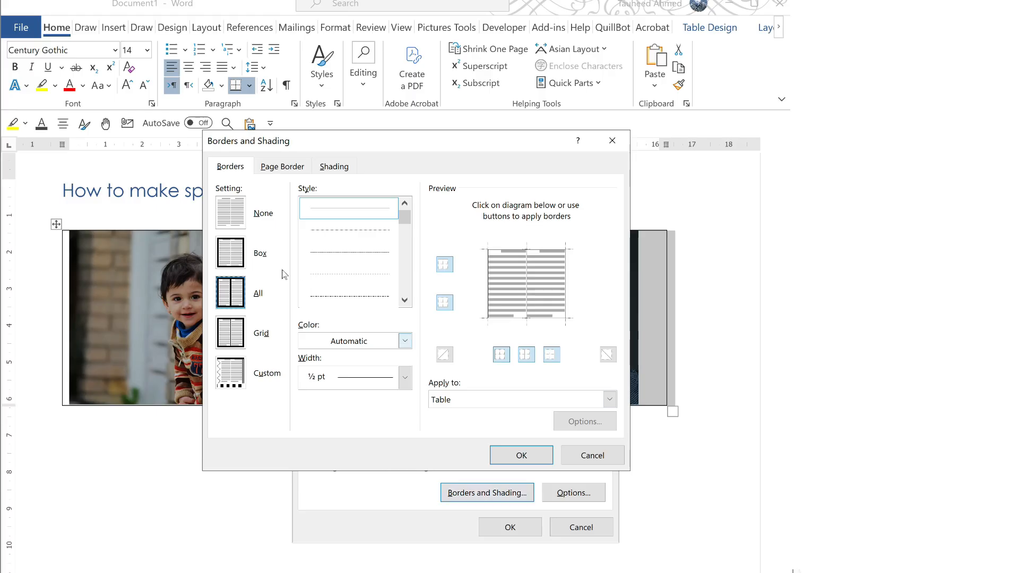
click(233, 216)
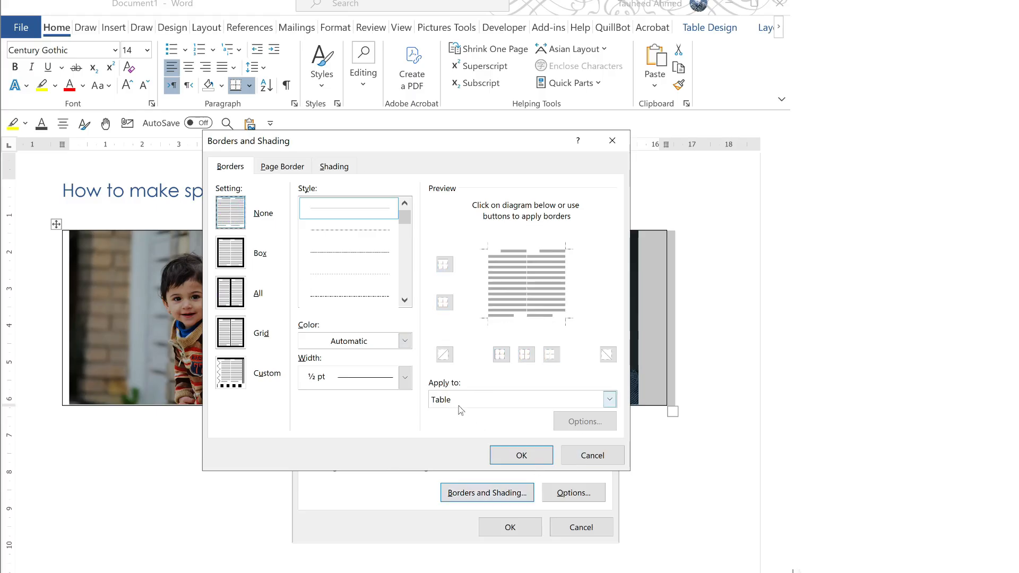
click(514, 454)
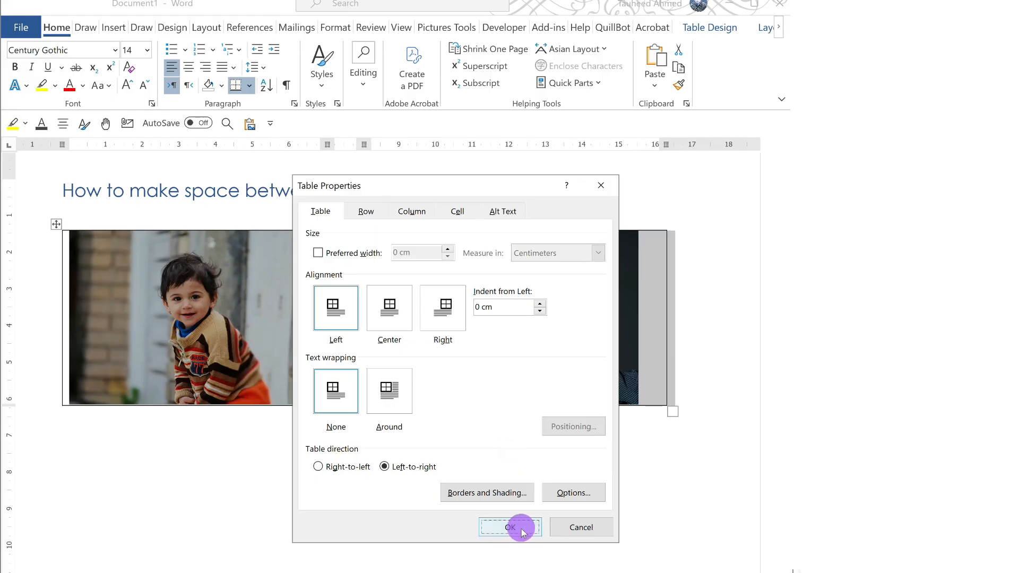
click(518, 526)
click(357, 489)
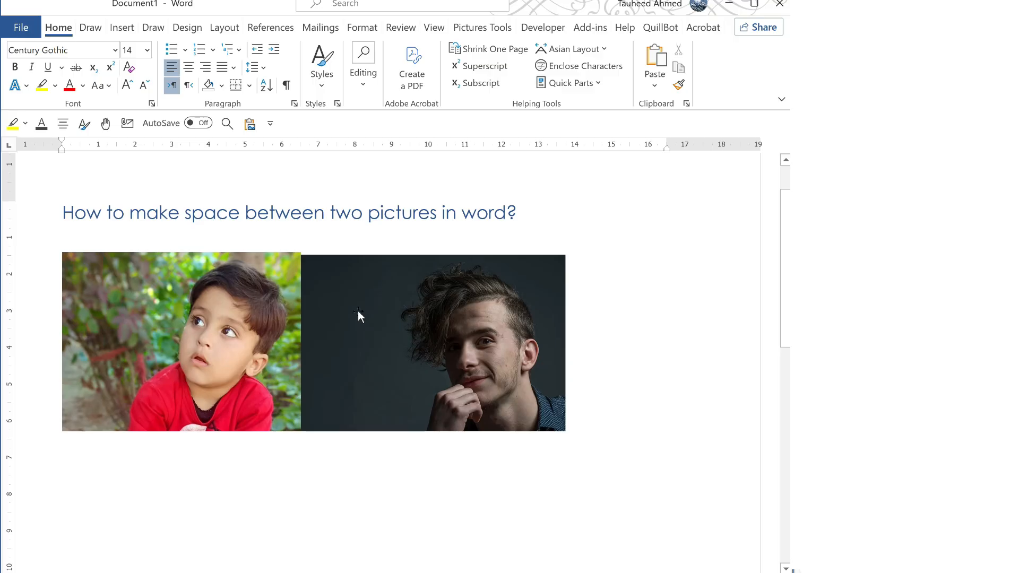
Place the insertion point at the end of the heading
click(523, 211)
Select the man's picture, then deselect it with the Left arrow key
click(549, 274)
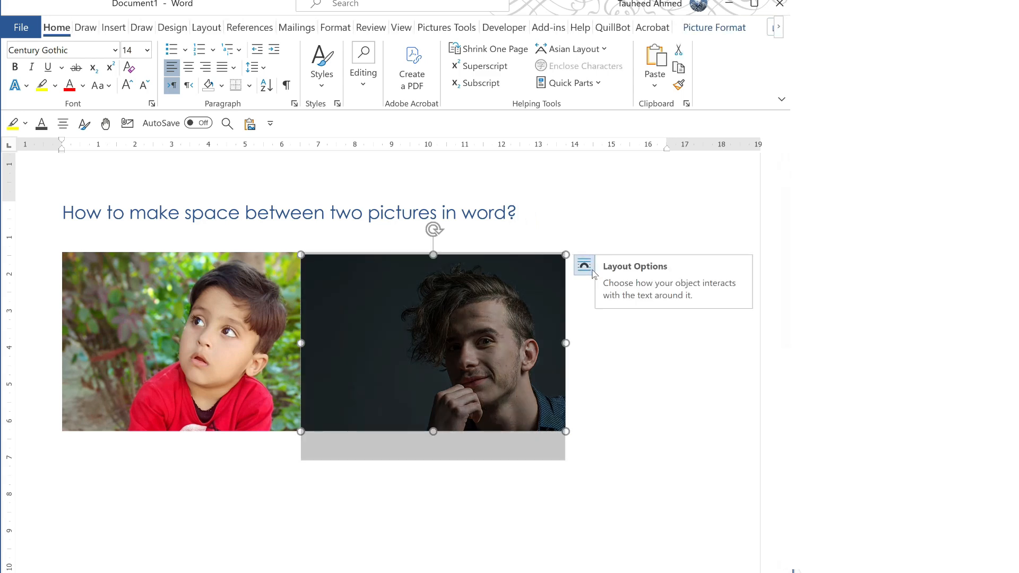
key(Left)
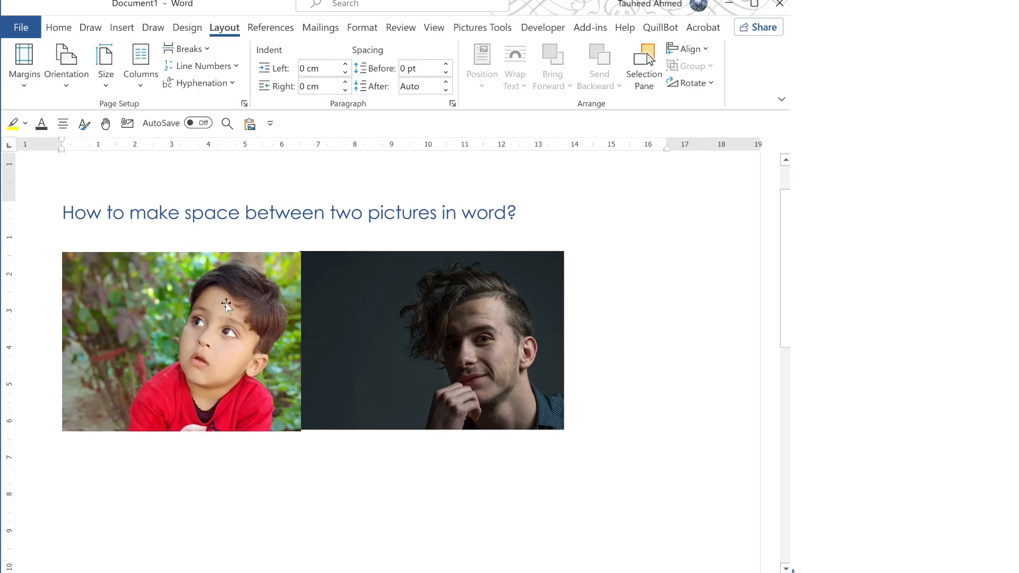
Change the boy's and the man's photos from In Front of Text to Square wrapping
click(245, 269)
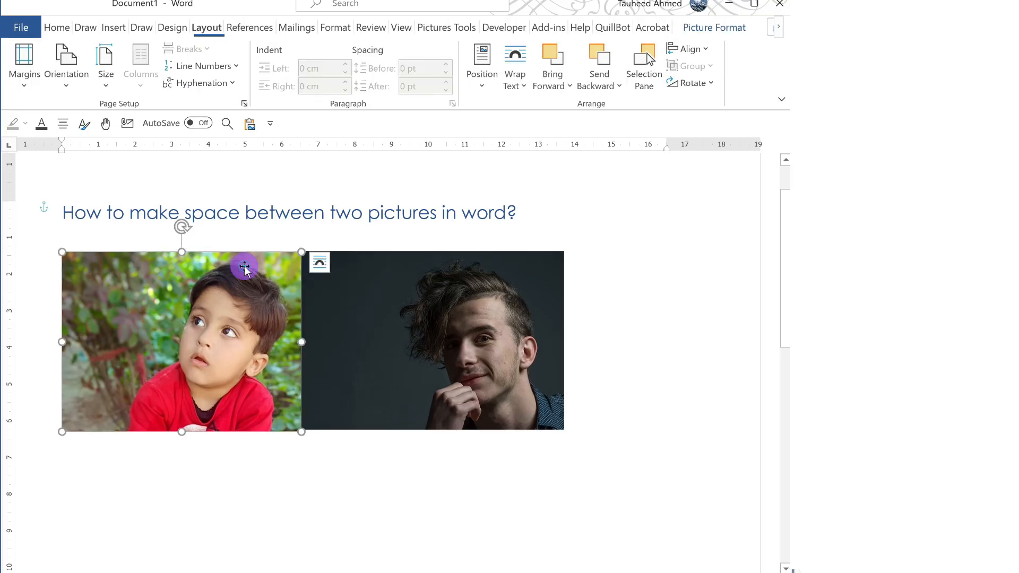
click(321, 262)
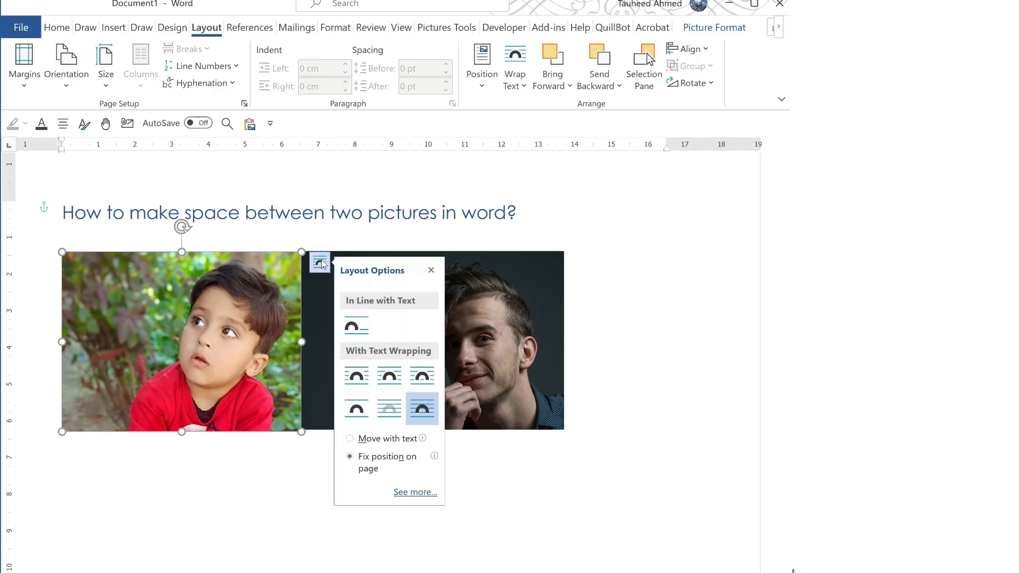
click(358, 376)
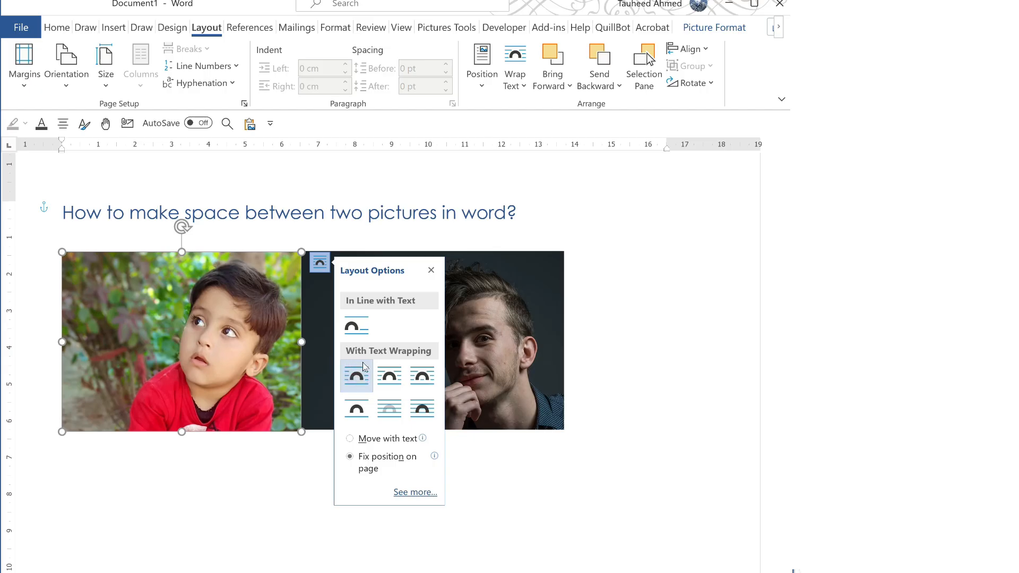
click(505, 295)
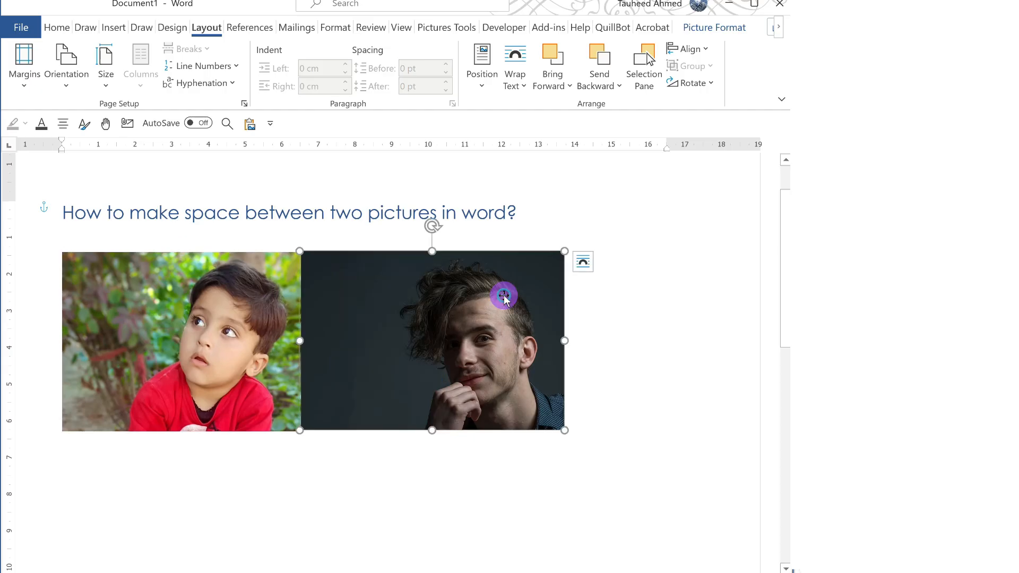
click(581, 261)
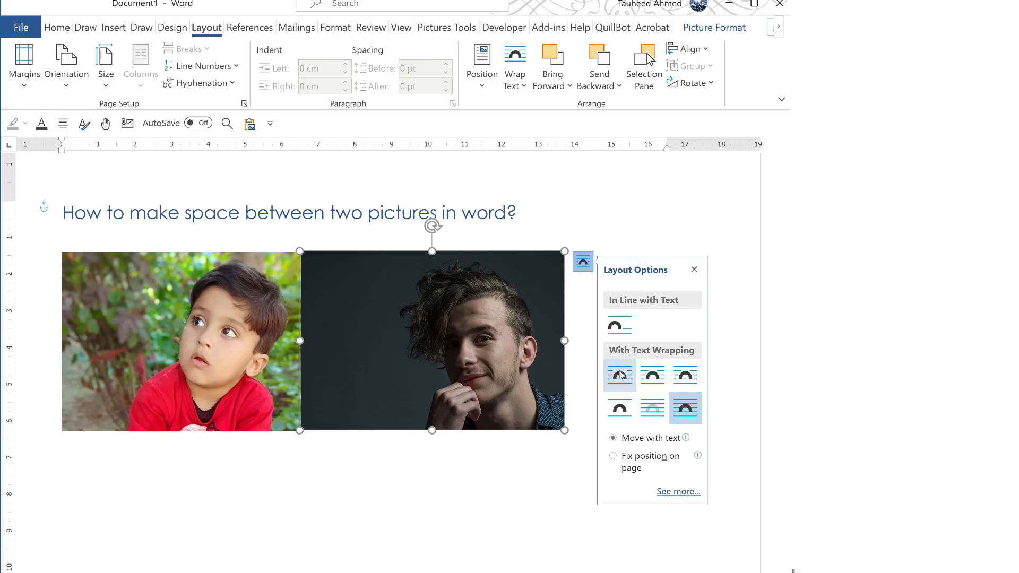
click(620, 376)
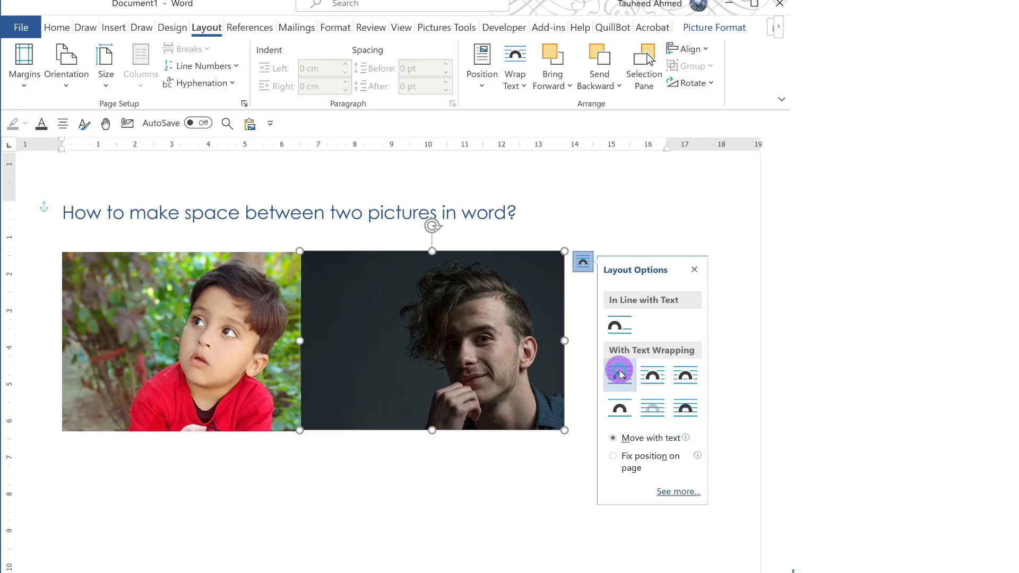
Nudge the man's photo right and the boy's photo slightly, leaving a small gap between them
drag(358, 313, 376, 315)
click(238, 302)
drag(199, 302, 209, 302)
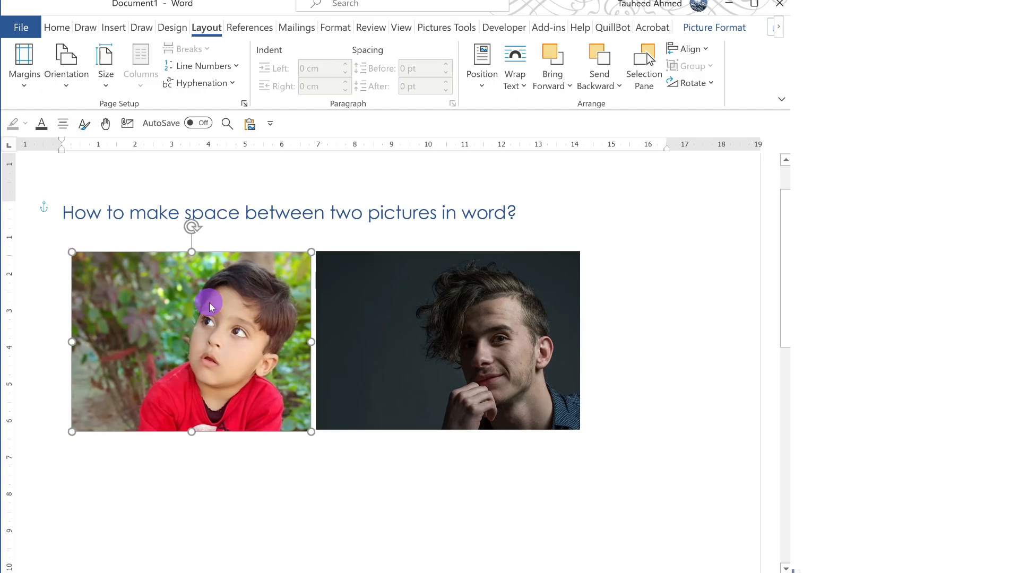
click(627, 405)
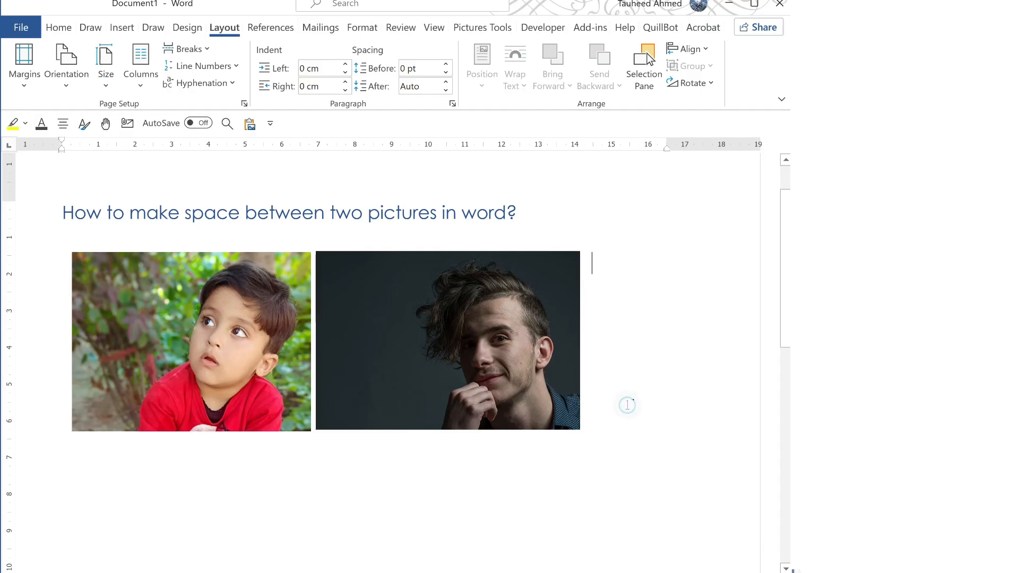